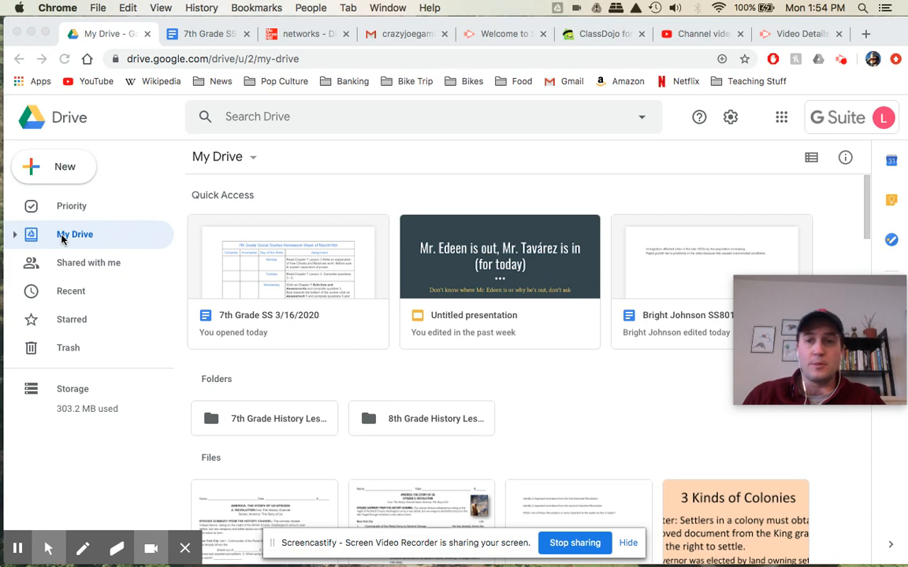
Step: Create a new blank Google Docs document in My Drive
left_click(63, 175)
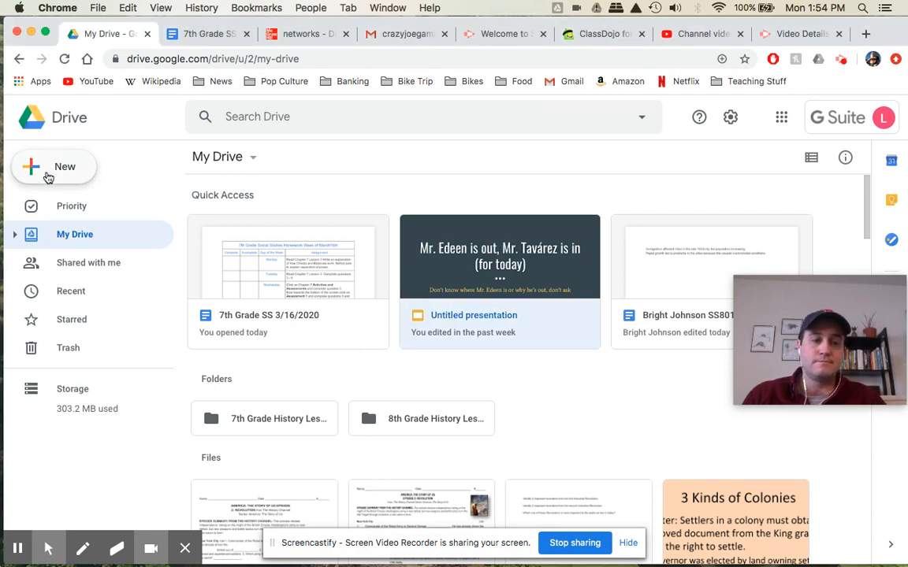
left_click(48, 177)
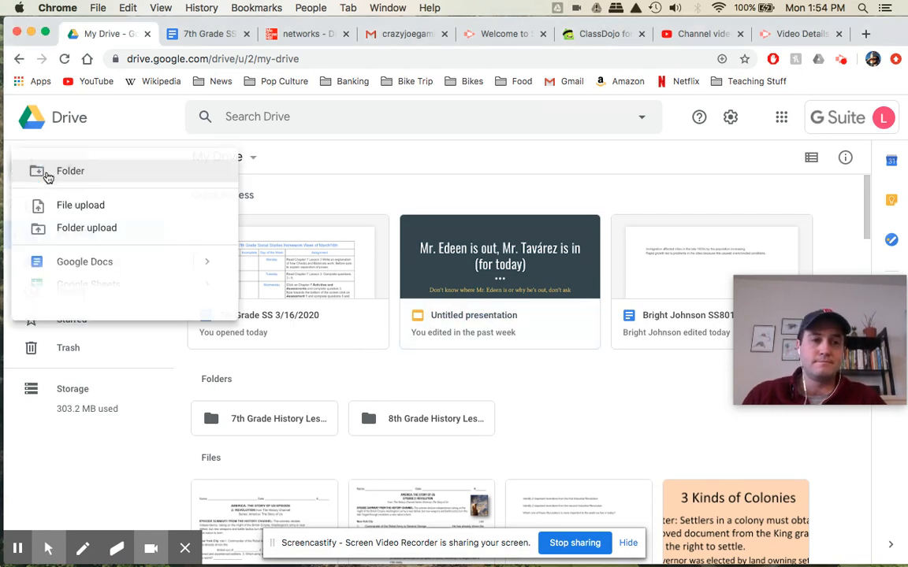
left_click(81, 268)
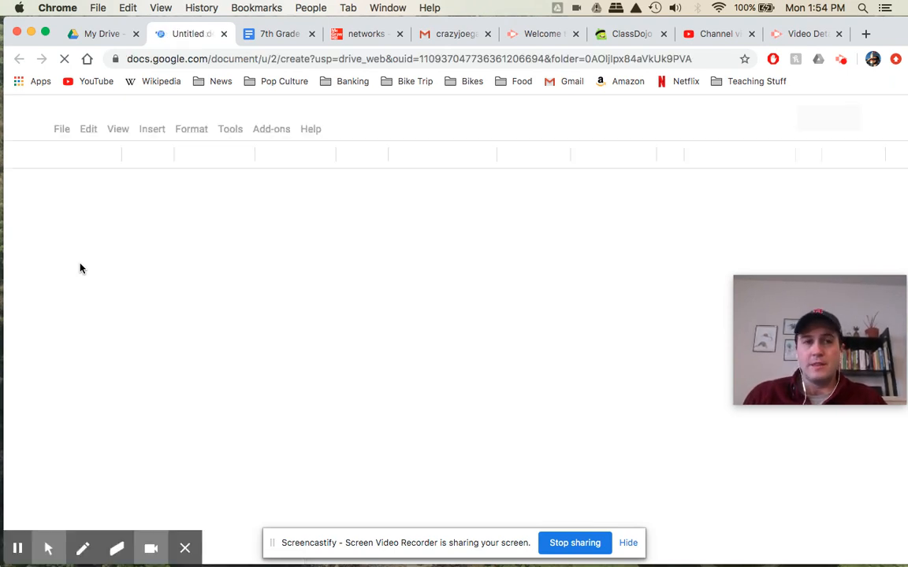
Step: Rename the untitled document with the student's full name followed by the class code SS703
left_click(45, 543)
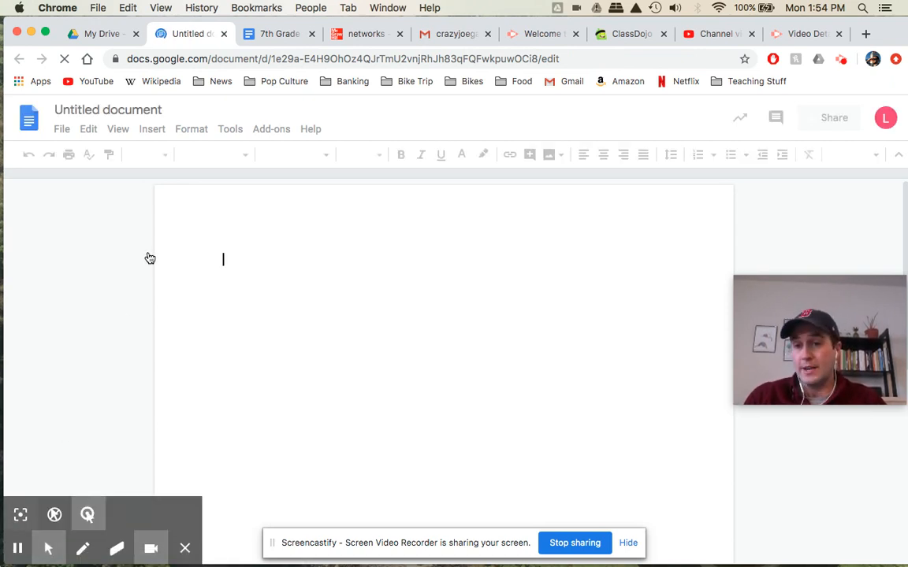
key("alt+f")
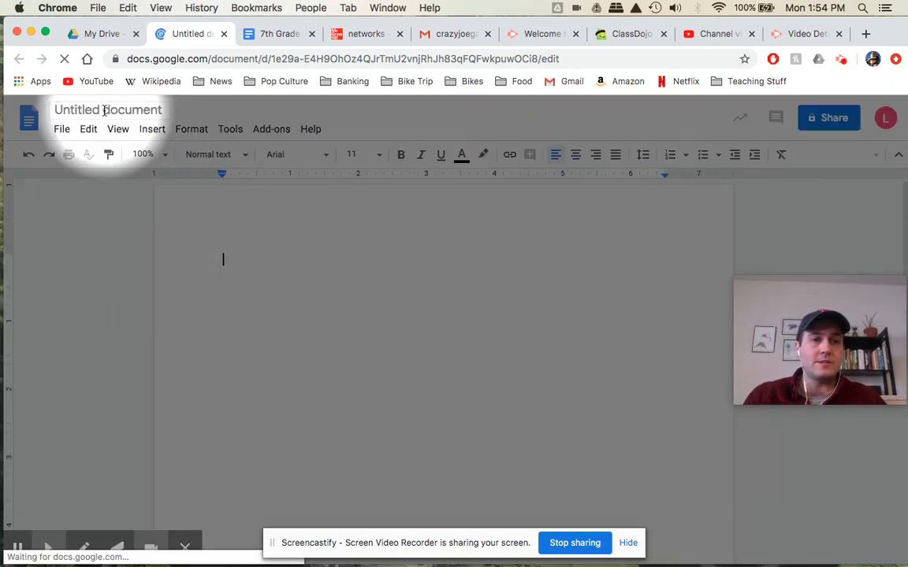
left_click(103, 111)
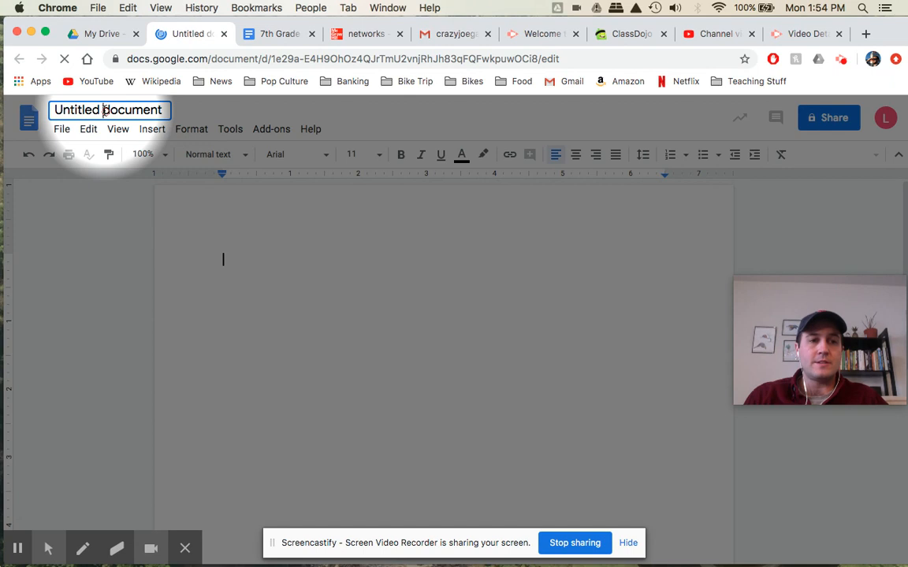
triple_click(121, 110)
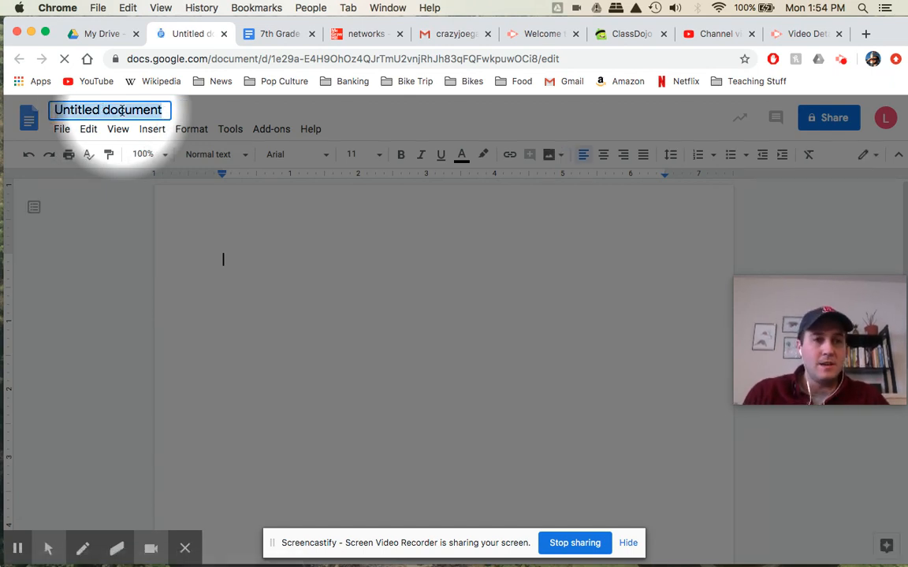
type("John")
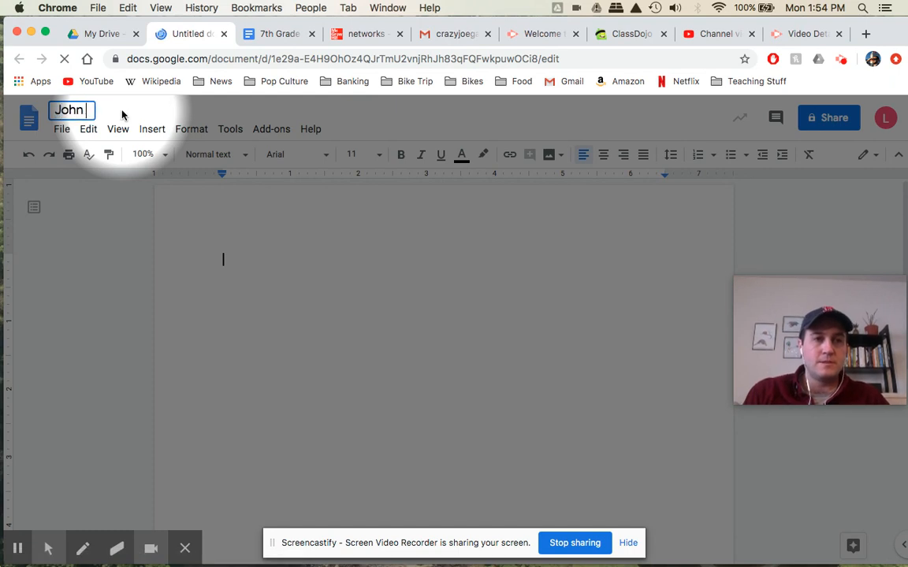
type(" Doe S")
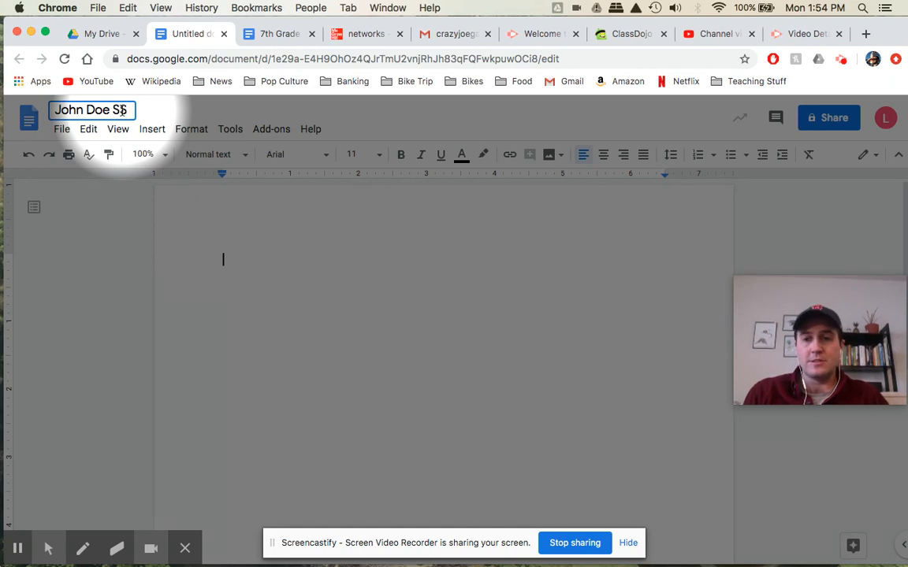
type("$7")
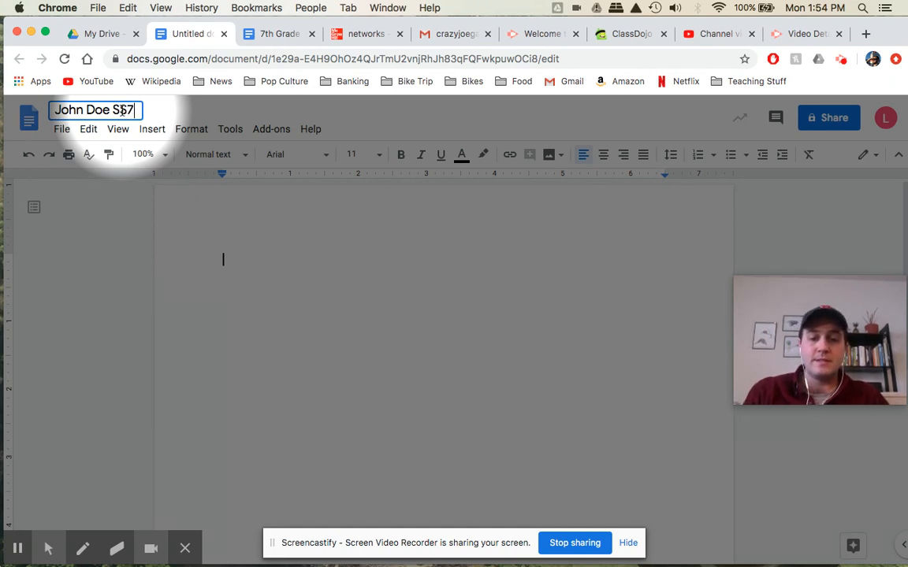
type("03")
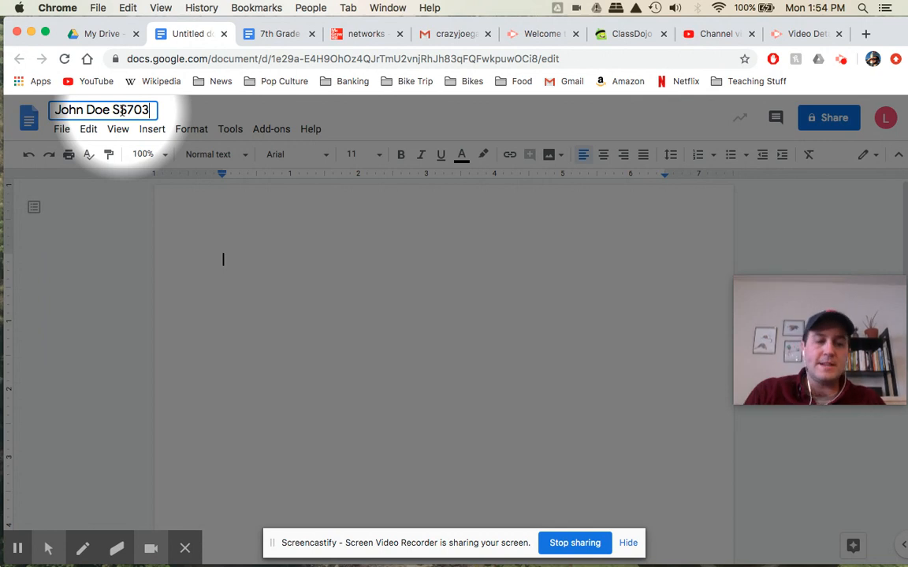
left_click(237, 290)
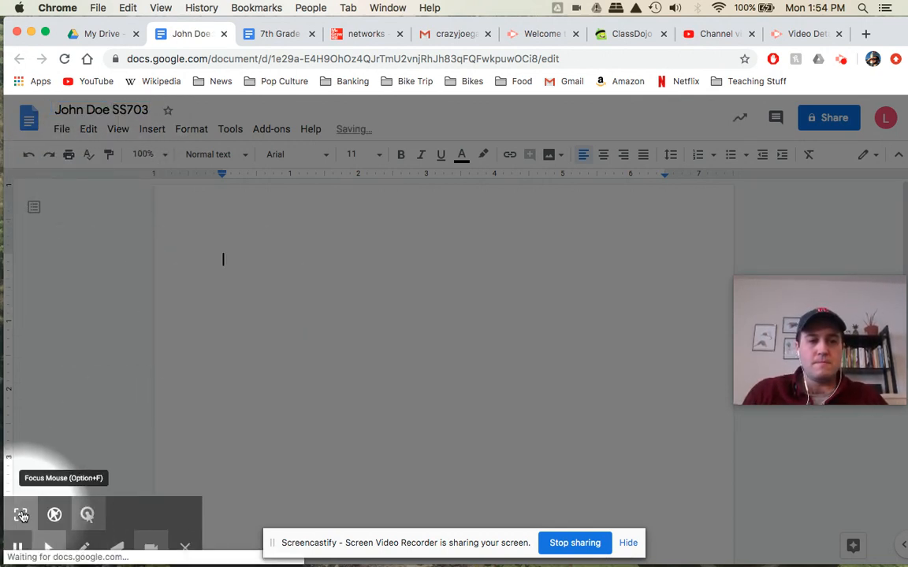
left_click(87, 515)
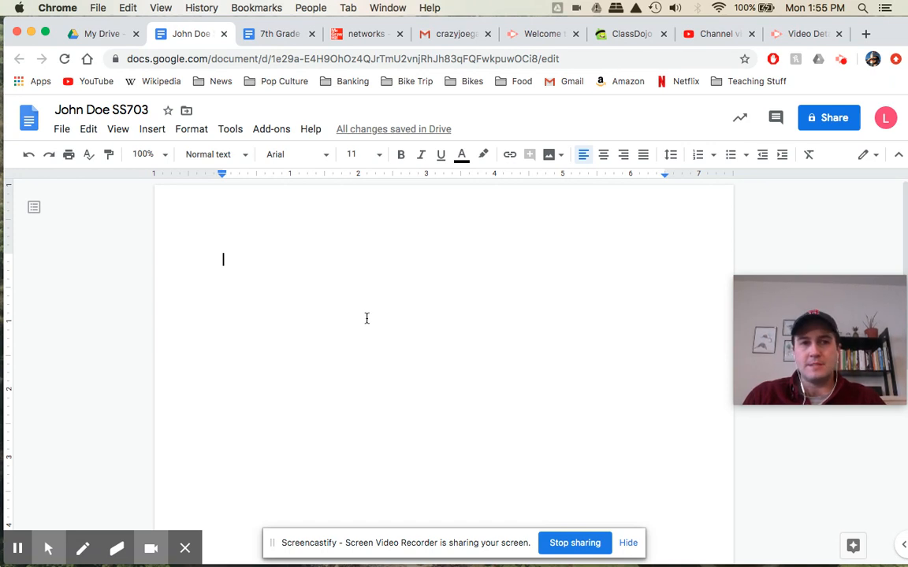
Step: Enter the bold date heading "Monday March 16, 2020" at the start of the document
left_click(290, 282)
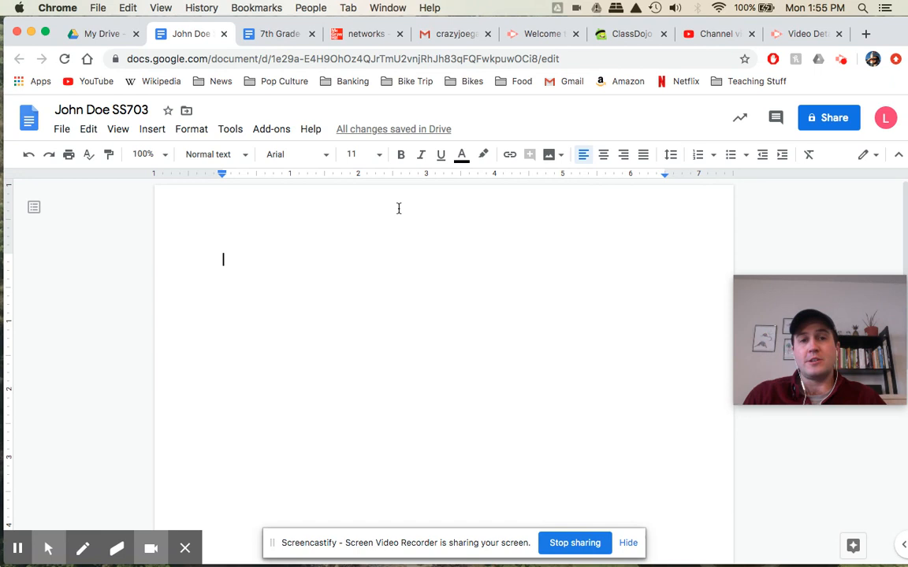
left_click(400, 156)
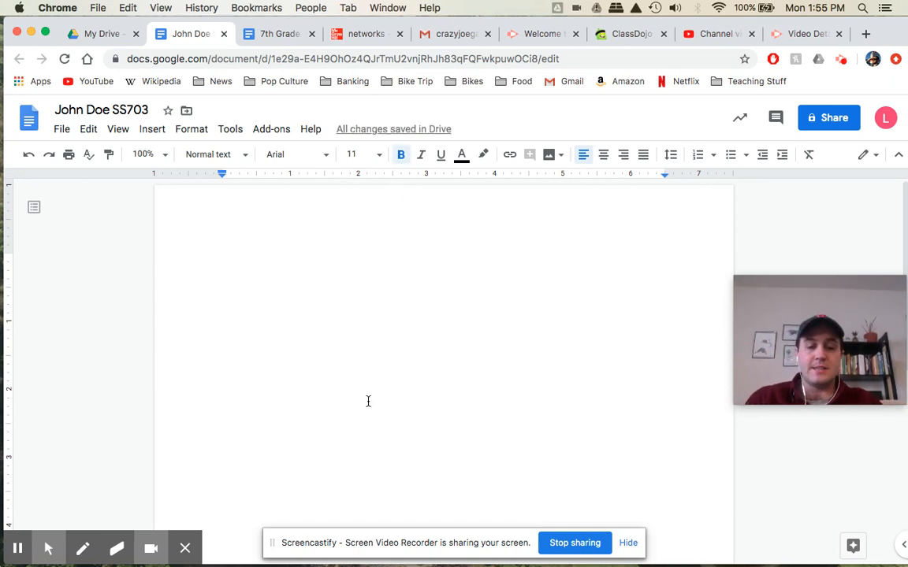
type("Monday March 16")
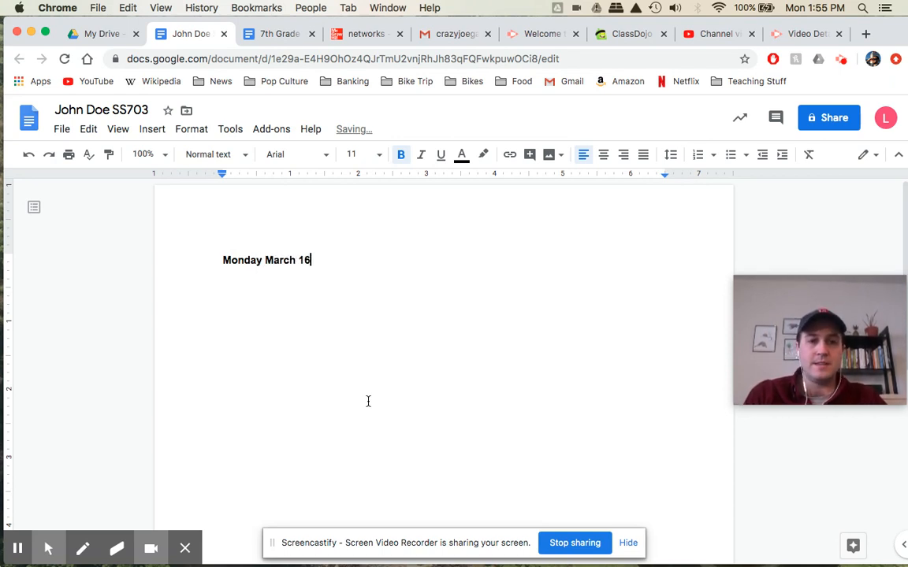
type(", 2020")
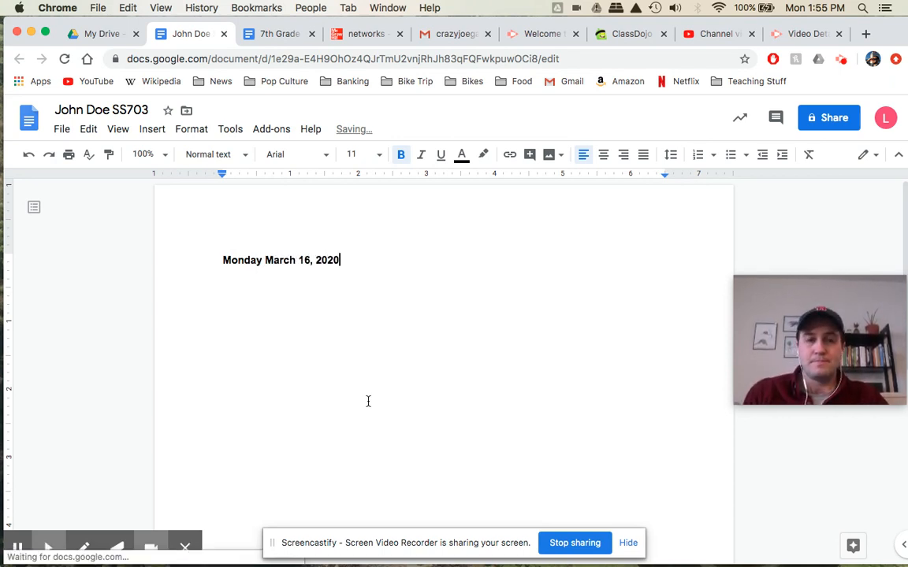
key("Return")
Step: Below the Monday heading, add "Question 3:" in regular text followed by the italic answer "Answer xnxnxnnfwjfdco"
left_click(400, 154)
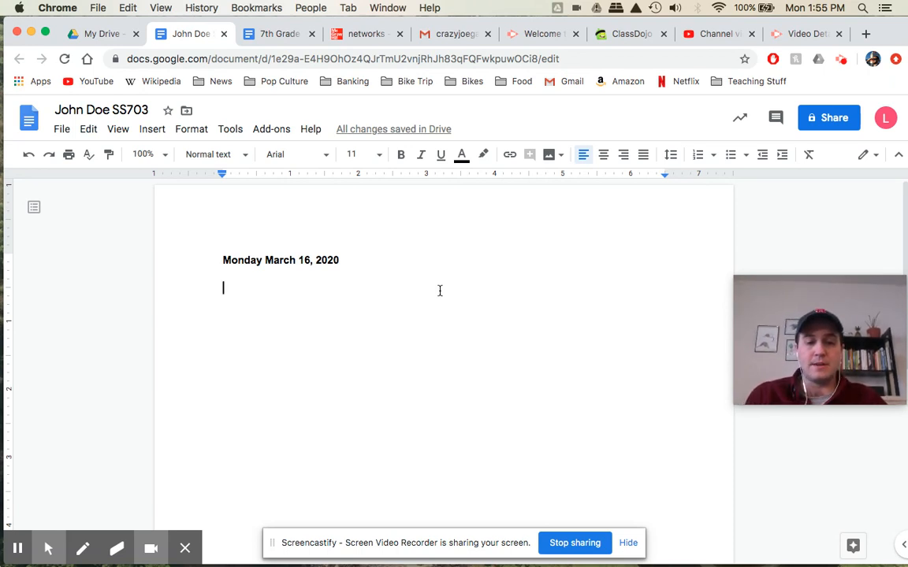
type("Q")
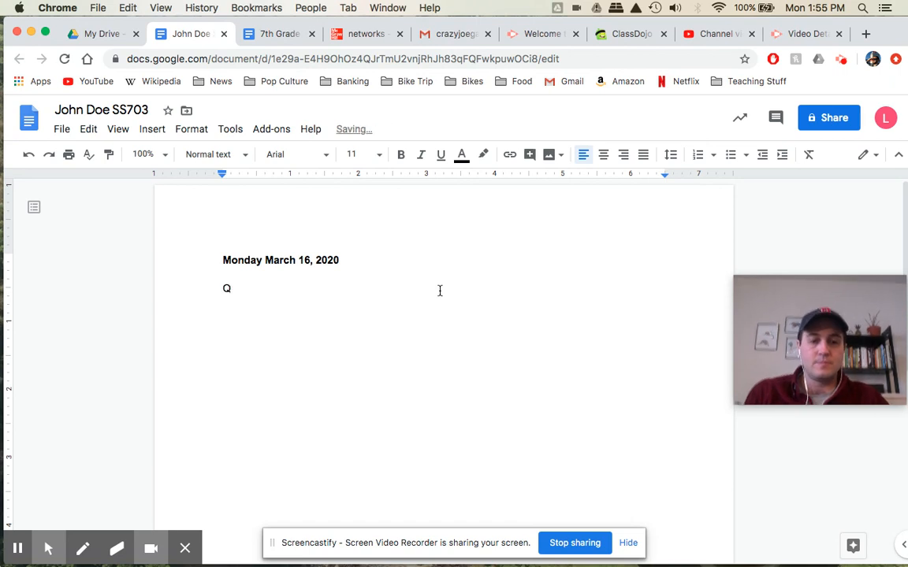
type("uestion 3:")
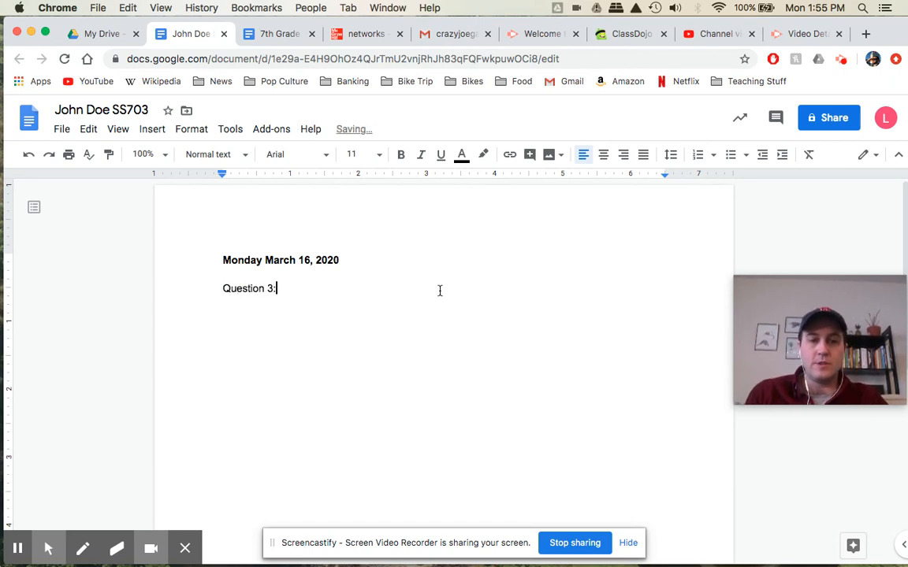
key("super+i")
type("Answer")
type(" xnxnnfwjfdco")
key("Return")
key("Return")
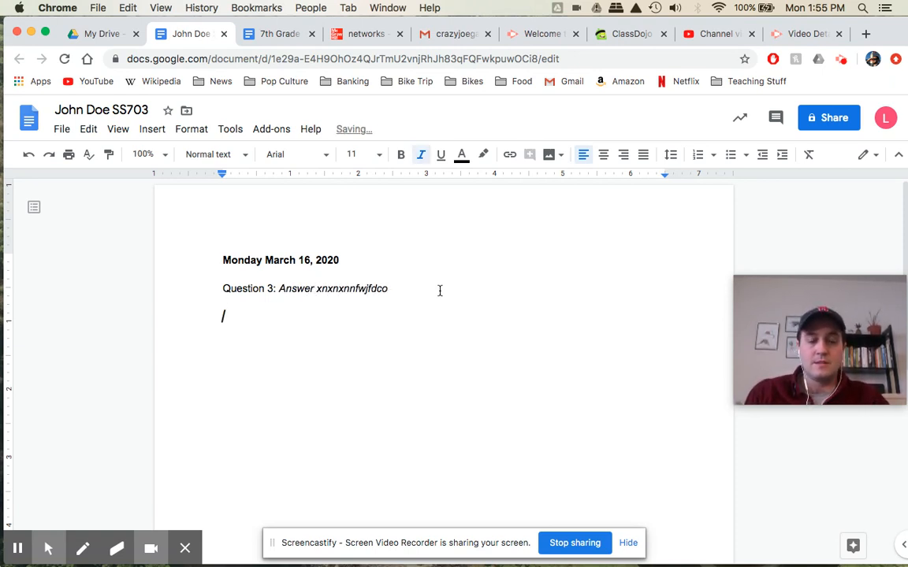
Step: Add a "Question 6:" line in regular text followed by the italic answer "Answer shohfcwjecheqwocjew"
key("super+i")
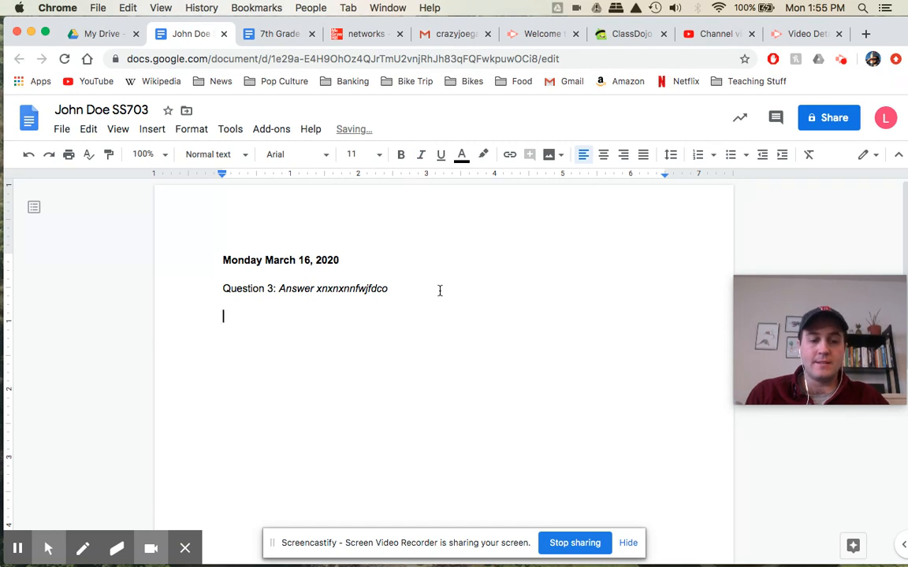
type("Question ")
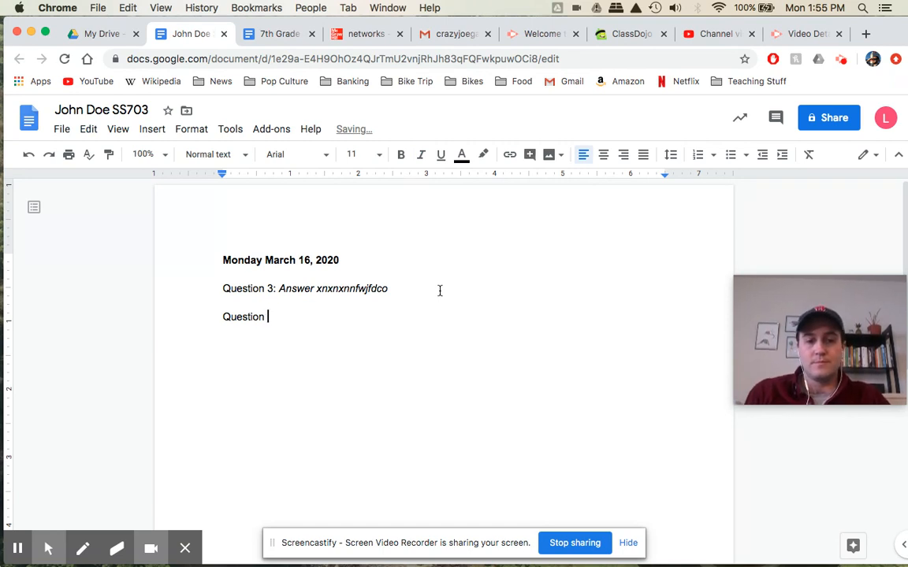
type("6:")
key("super+i")
type("nser")
key("BackSpace")
key("BackSpace")
key("BackSpace")
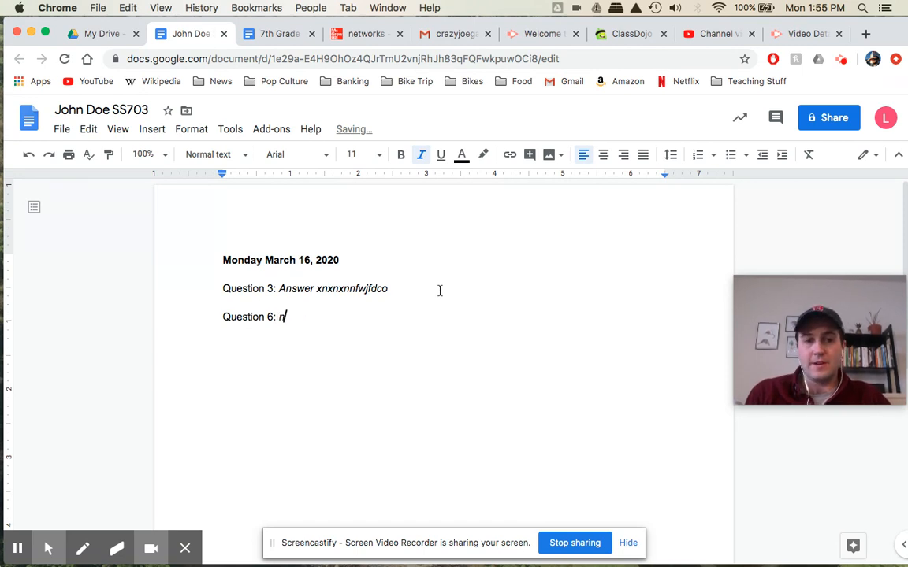
key("BackSpace")
type("Answer")
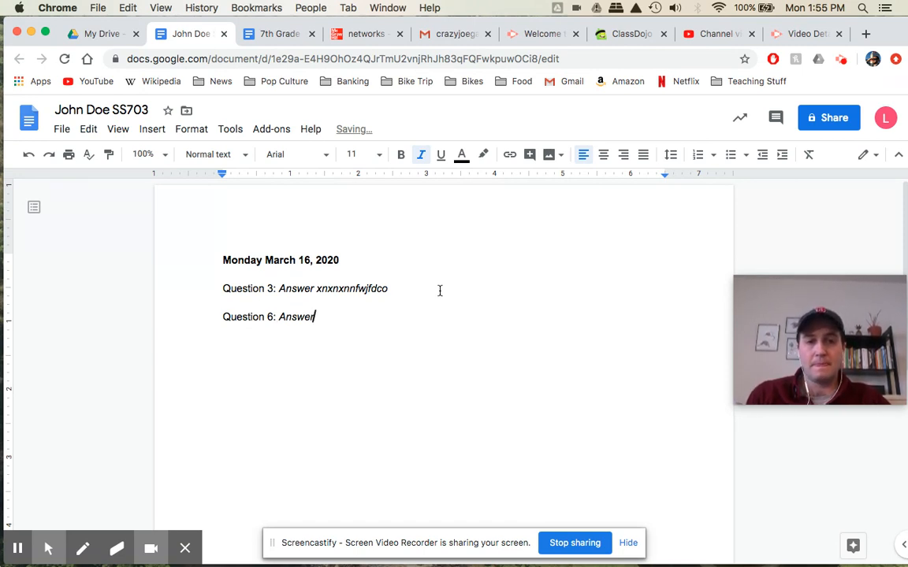
type(" shohfcwjecheqwocjew")
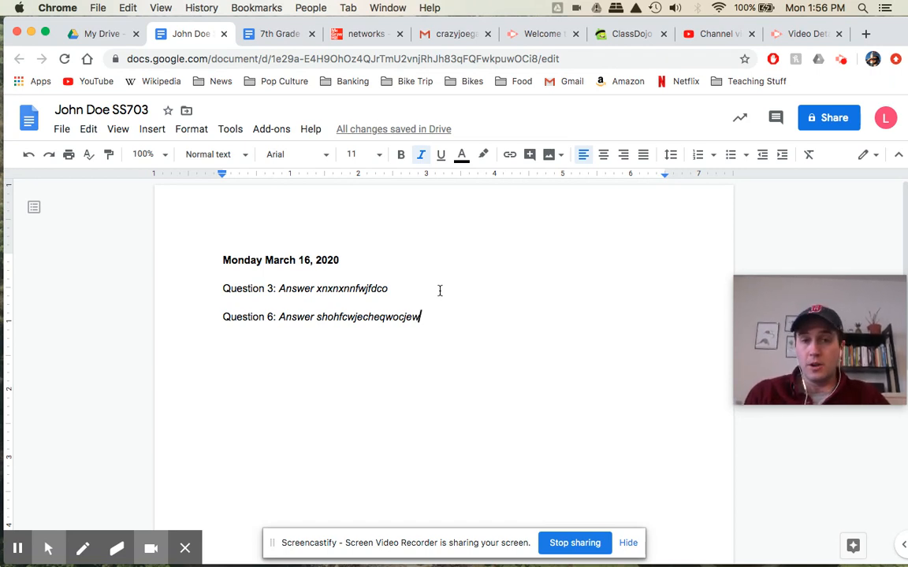
Step: Add the bold, non-italic date heading "Tuesday March 17, 2020" below Question 6, correcting the weekday's spelling with the suggestion
key("Return")
key("super+b")
key("super+i")
type("Tuead")
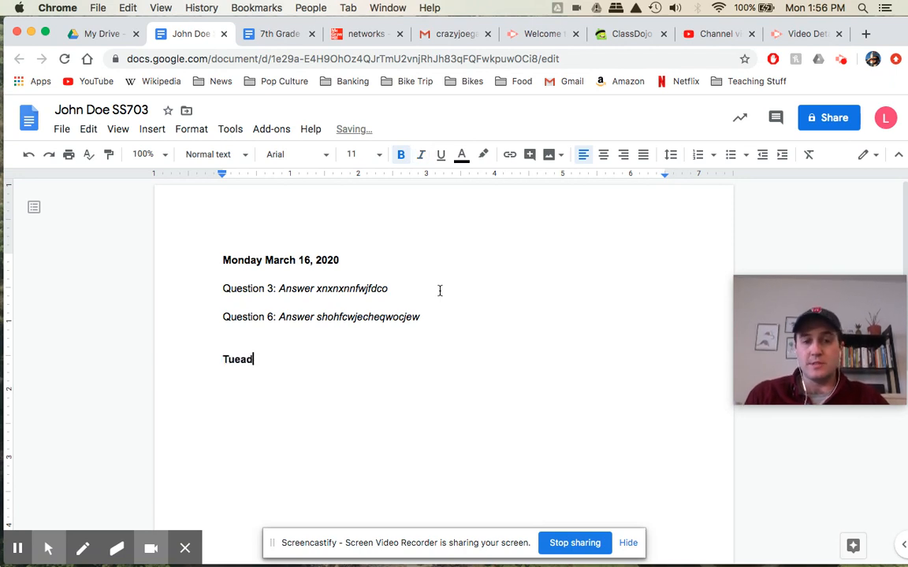
type("ay March 17")
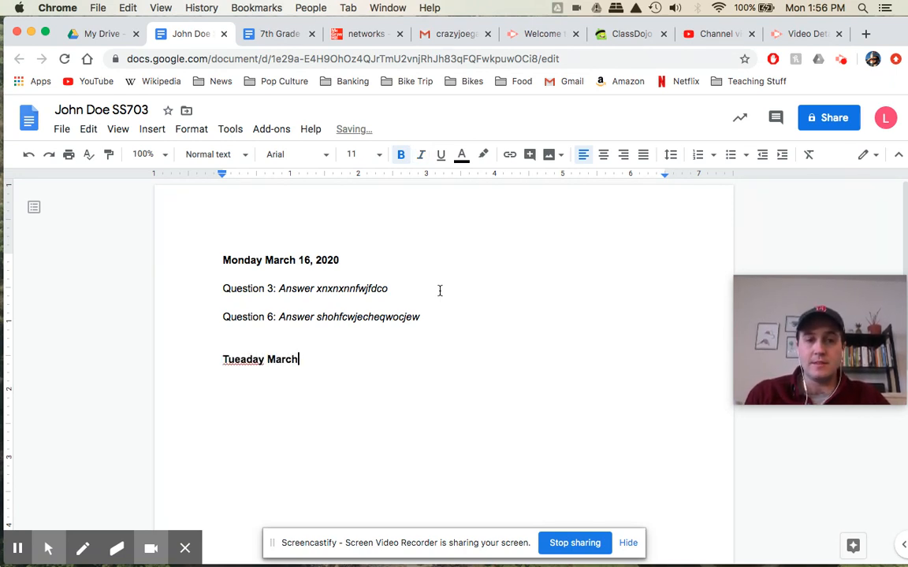
right_click(246, 359)
left_click(296, 396)
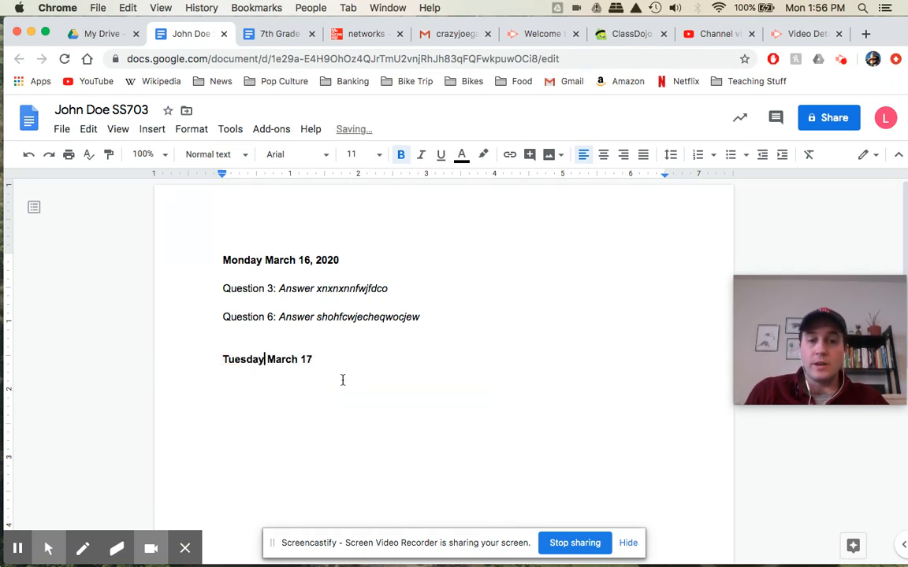
left_click(356, 372)
type(", 2020")
key("Return")
type("Quest")
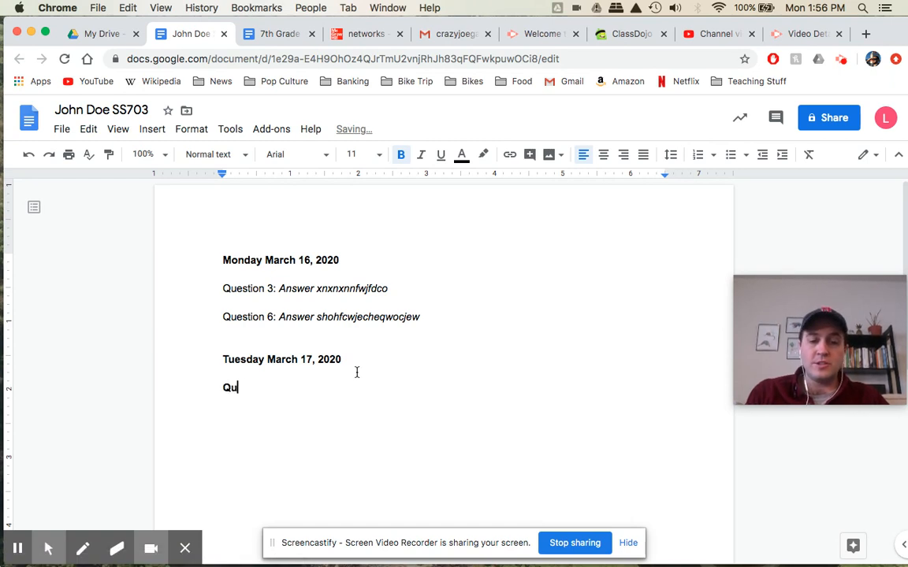
key("BackSpace")
key("BackSpace")
key("BackSpace")
key("BackSpace")
key("BackSpace")
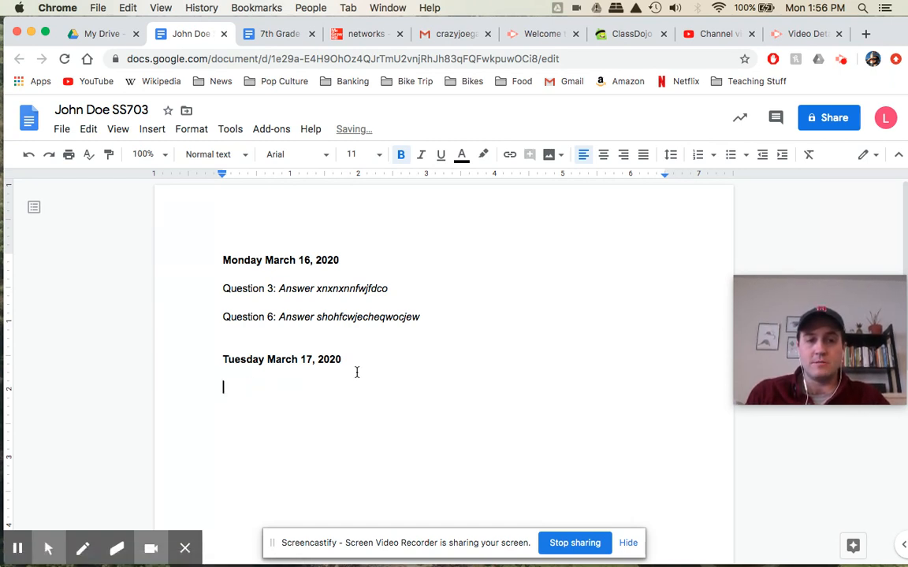
key("super+n")
type("Question")
left_click(13, 32)
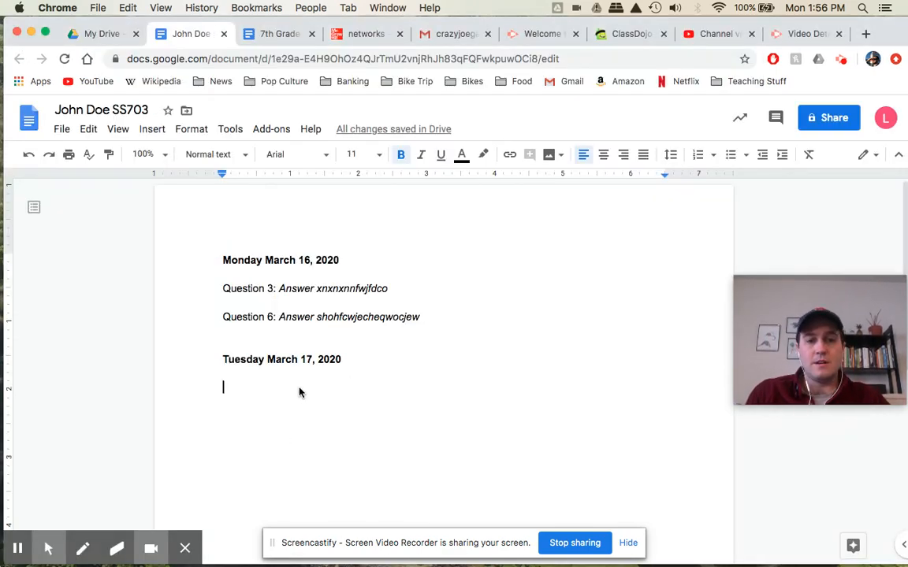
Step: Enter "Question 9: wifhoeqxnqwodwqo" in bold below the Tuesday heading
type("Question ")
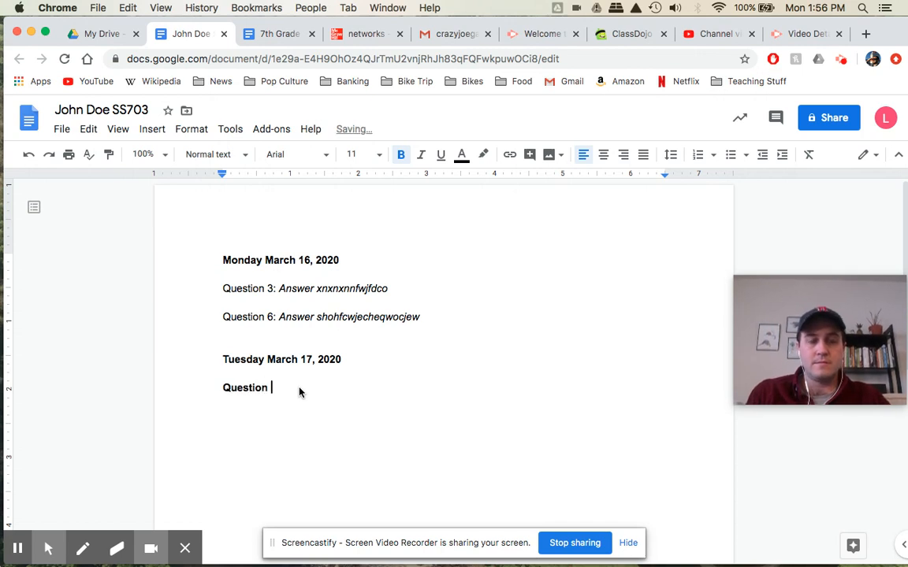
type("9: wifhoeqxnqwodwqo")
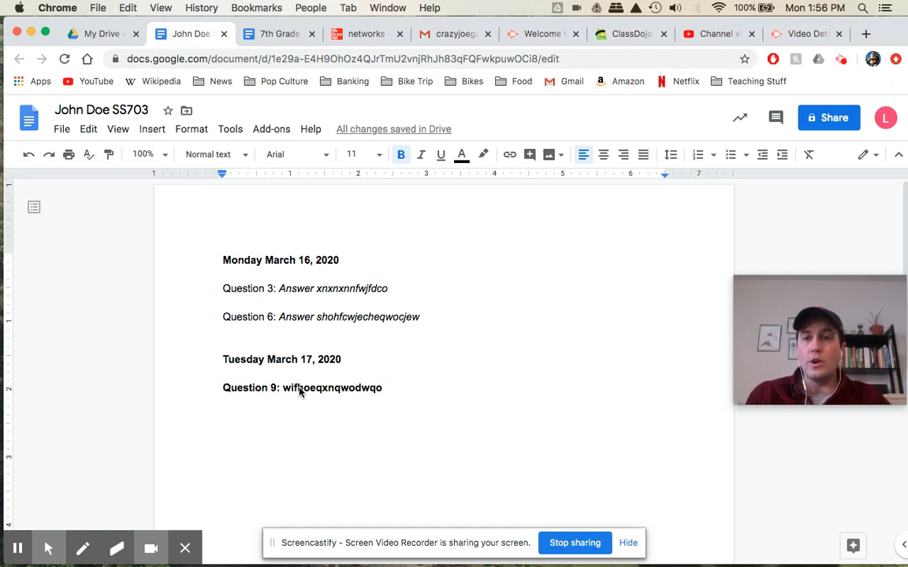
mouse_move(42, 556)
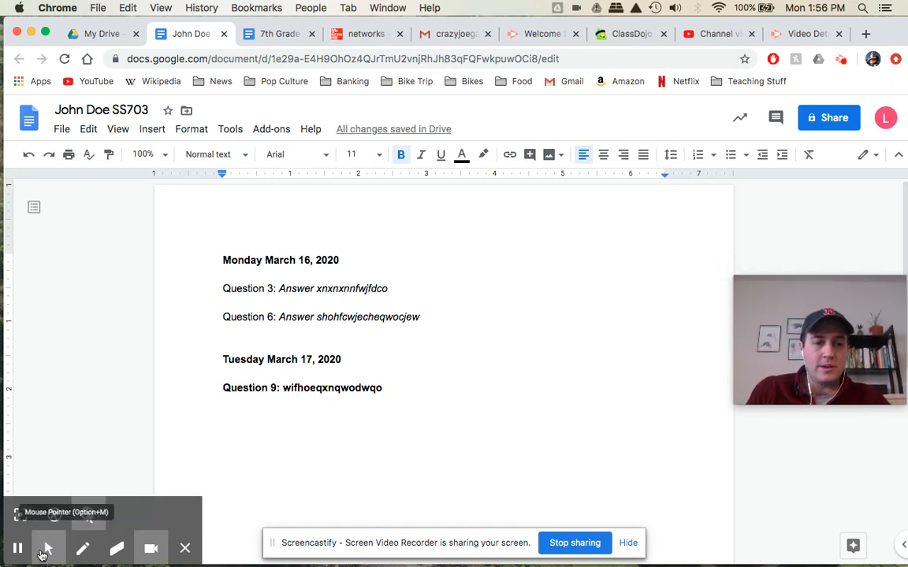
Step: Start sharing the document, add the first suggested contact for "a" as recipient, and check that the access level is Can edit
left_click(53, 514)
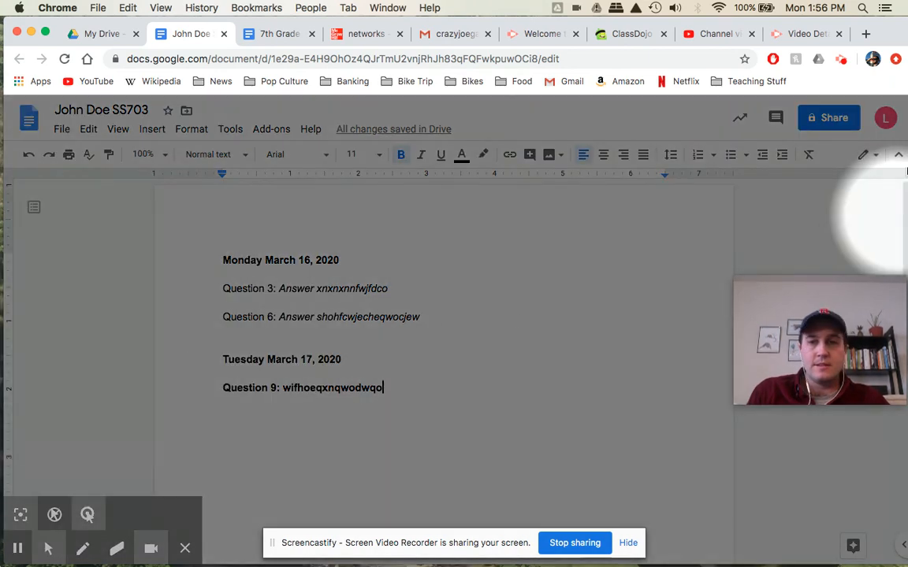
left_click(836, 125)
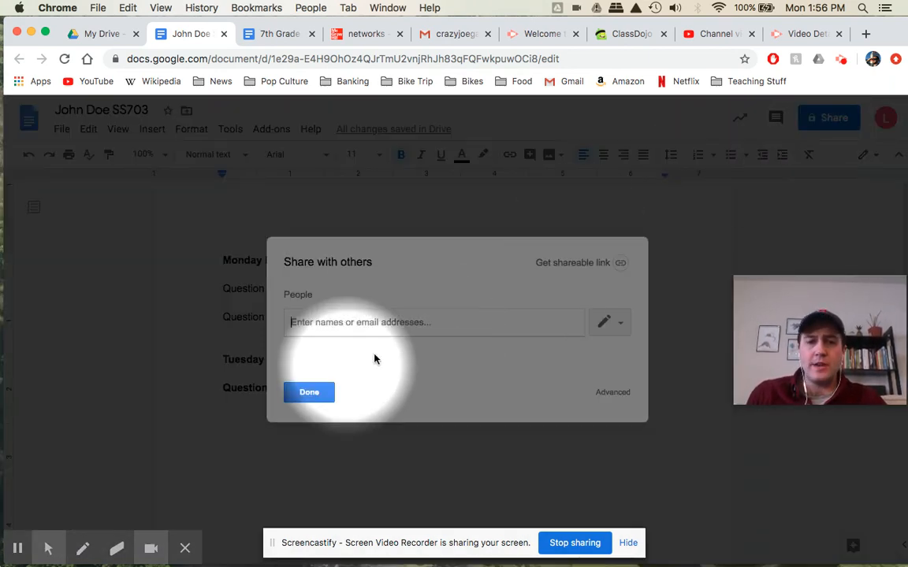
type("a")
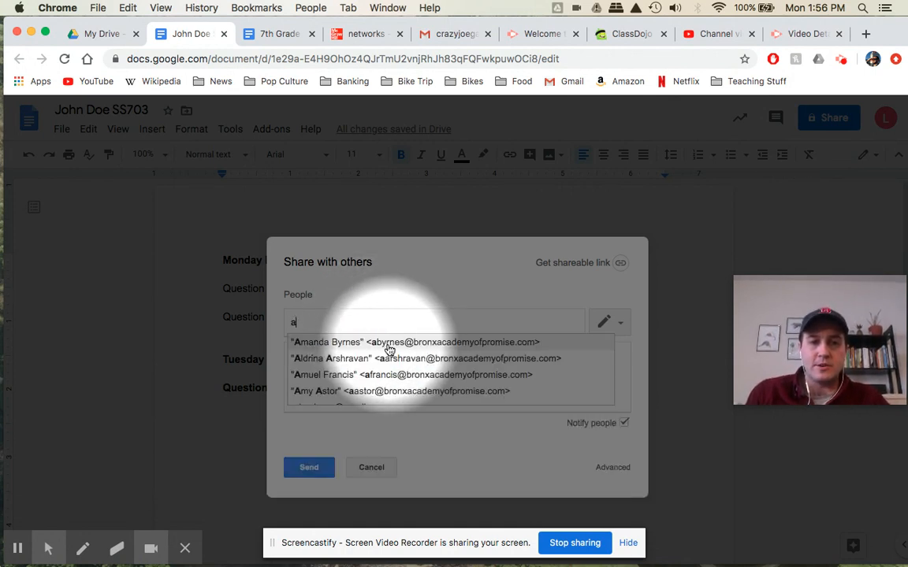
left_click(387, 344)
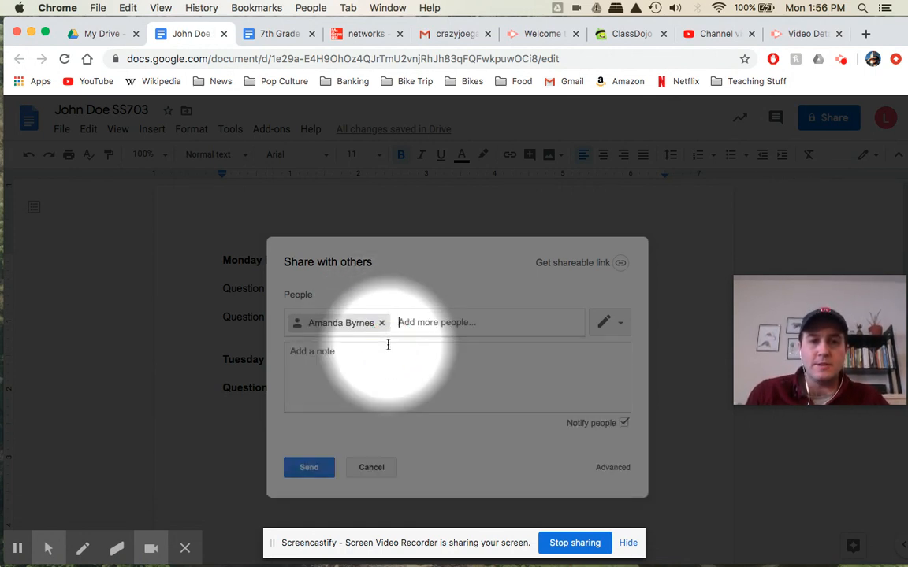
left_click(606, 322)
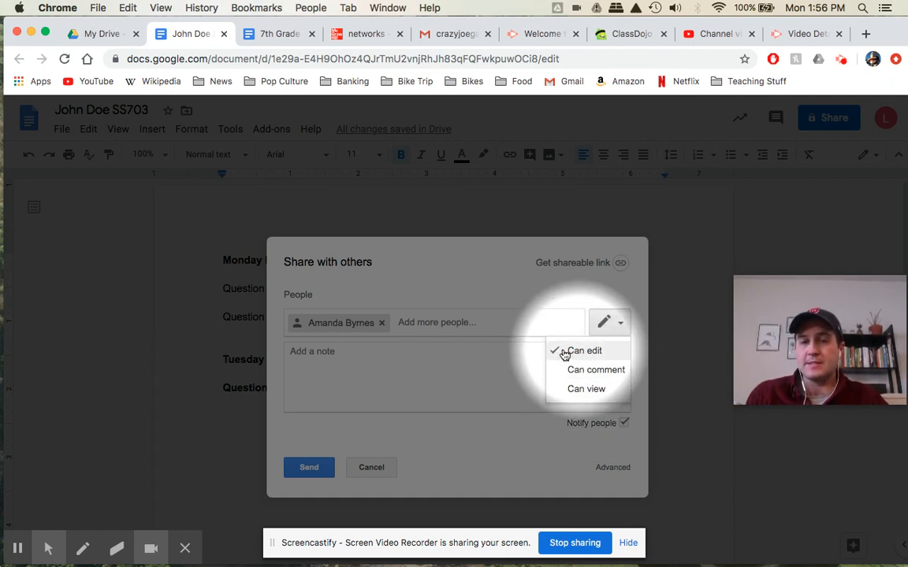
Step: Add the note "Test" to the sharing invitation and send it
left_click(448, 364)
type("Test")
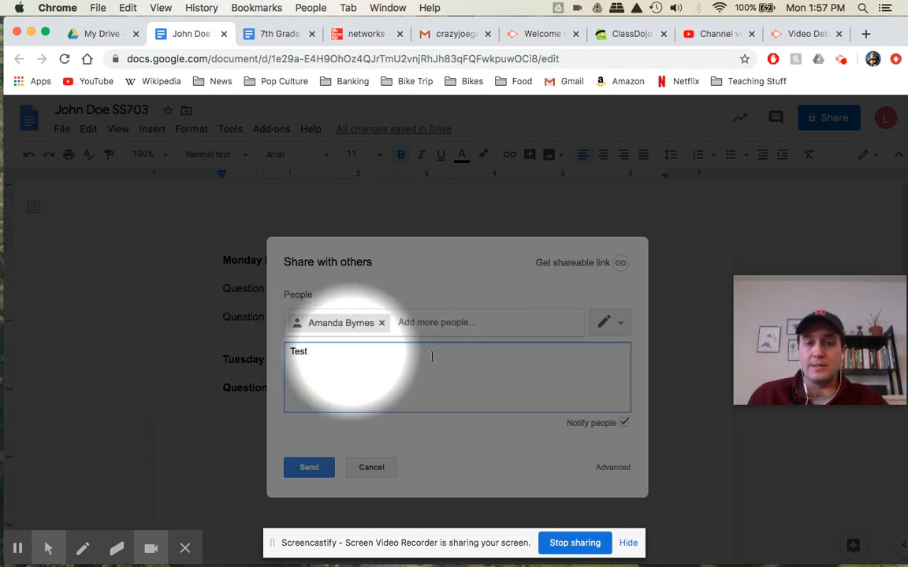
left_click(309, 467)
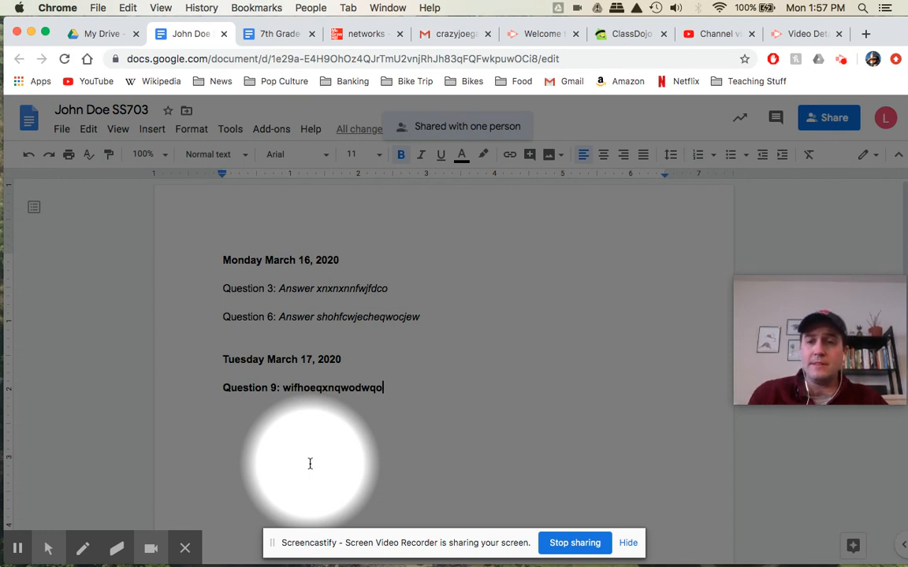
mouse_move(48, 545)
left_click(86, 515)
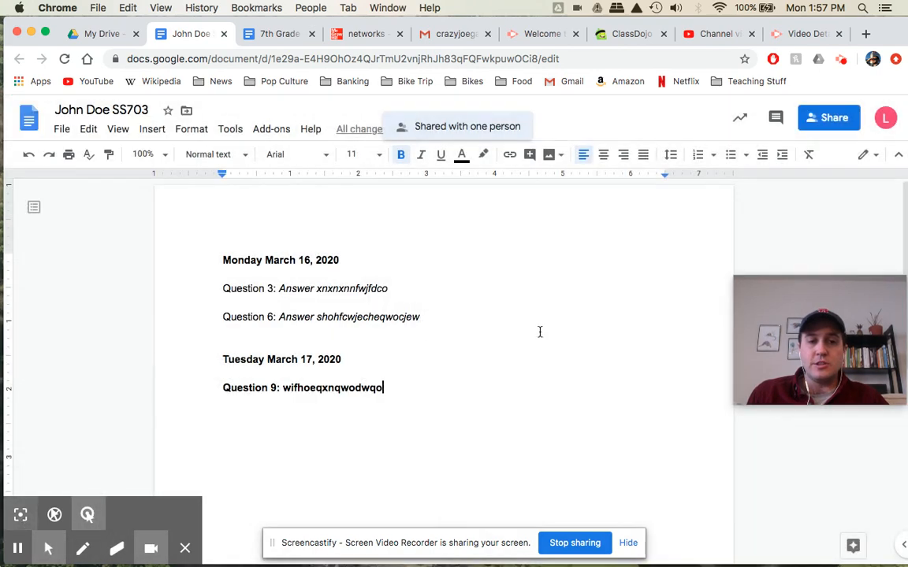
Step: Draft the comment "This is incorrect." on the "Question 9" text and discard it
left_click(394, 376)
left_click(276, 387, "shift")
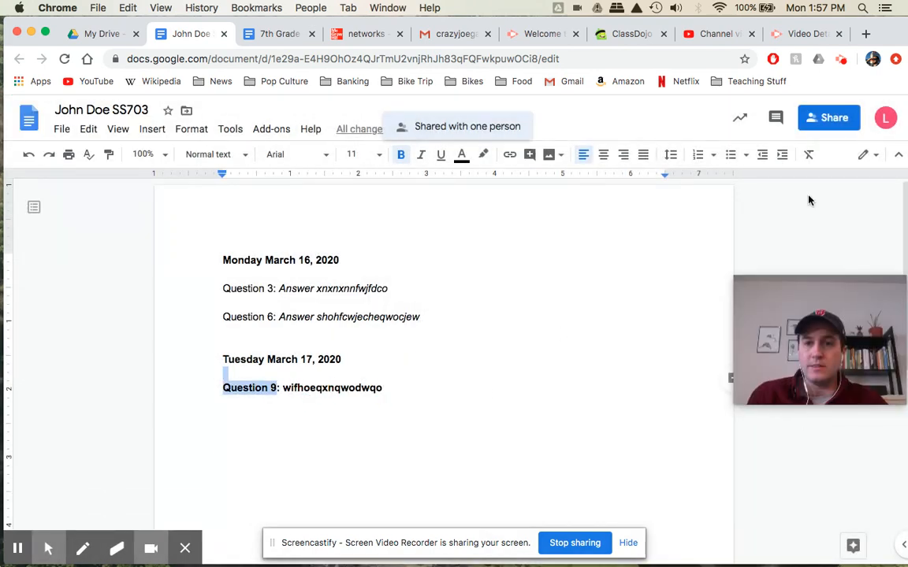
left_click(529, 157)
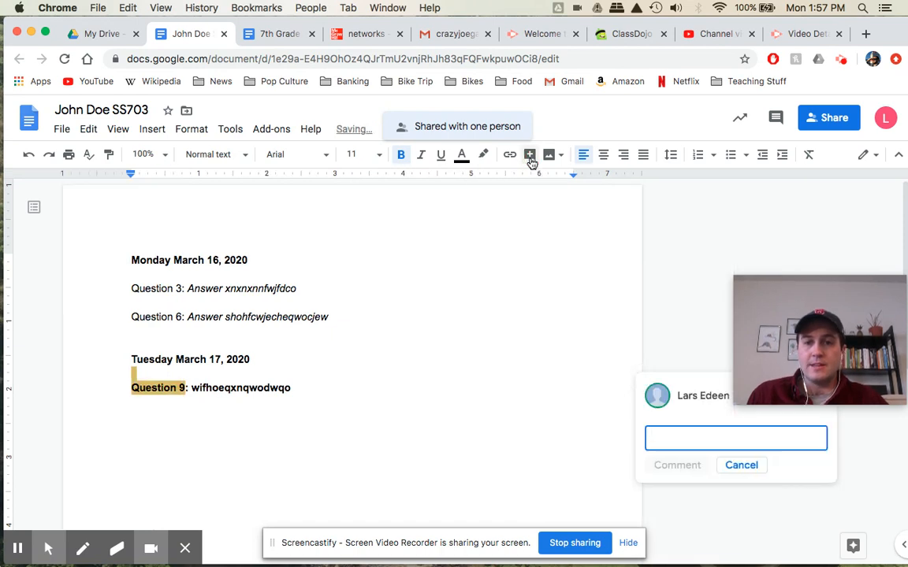
type("T")
type("incorrec")
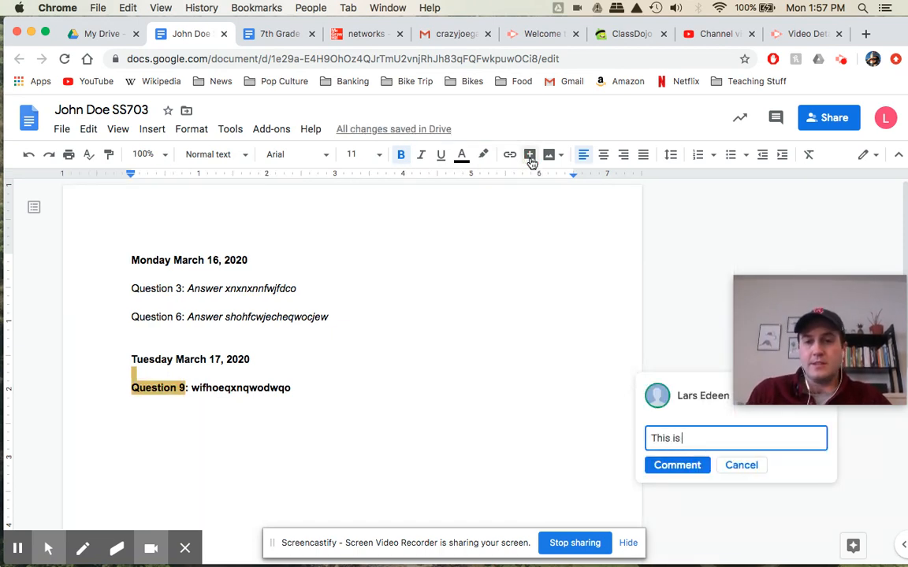
type("t.")
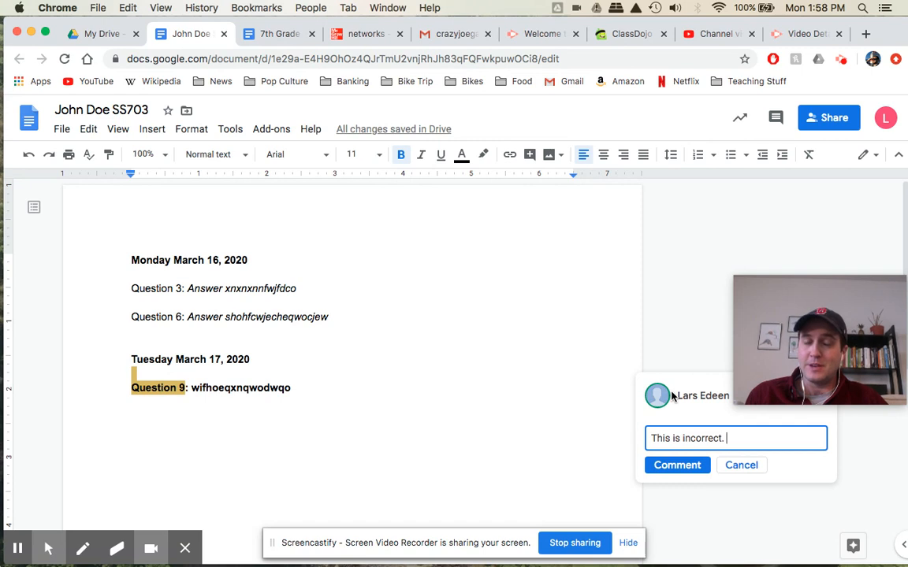
left_click(737, 471)
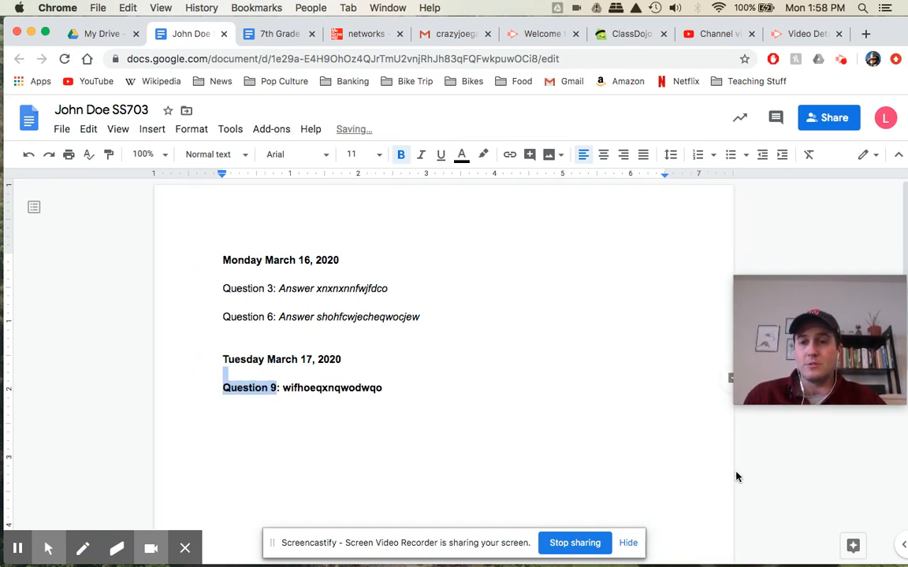